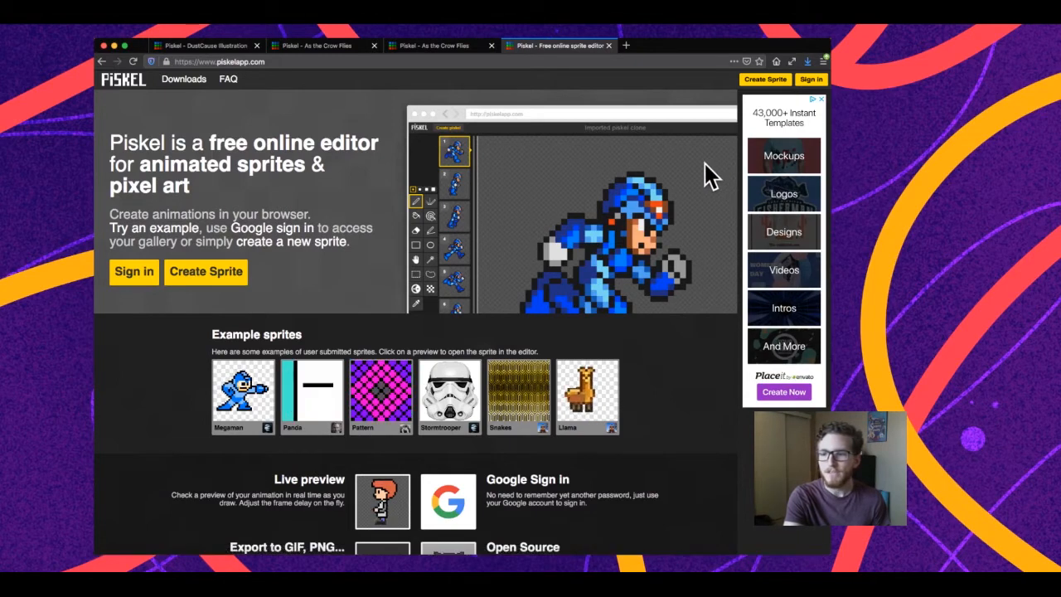
Step: Sign in to the account and bring up the single-frame copy of the As the Crow Flies sprite
{"action": "left_click", "coordinate": [815, 80]}
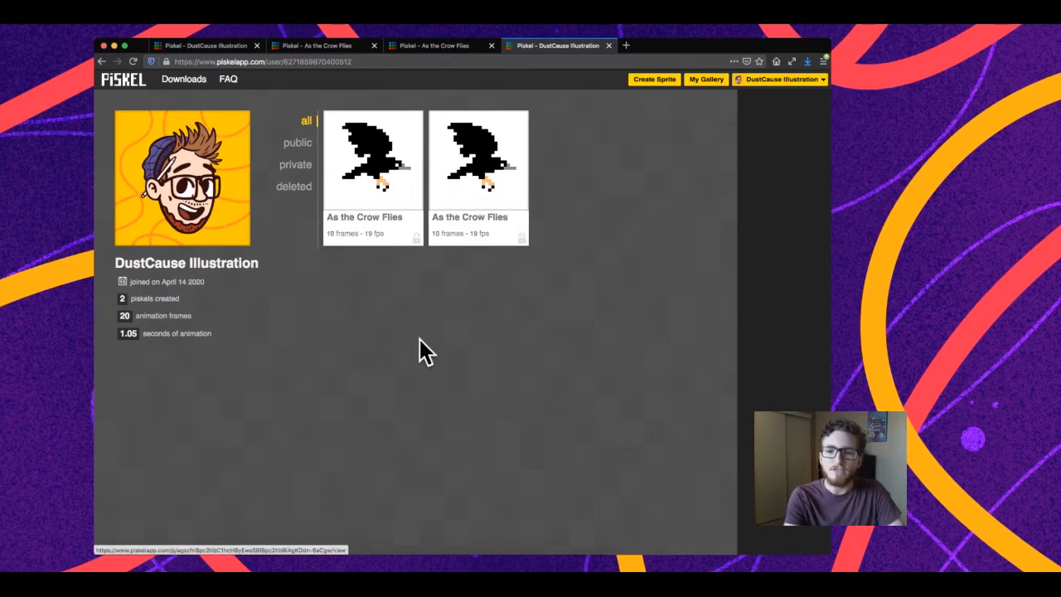
{"action": "mouse_move", "coordinate": [388, 166]}
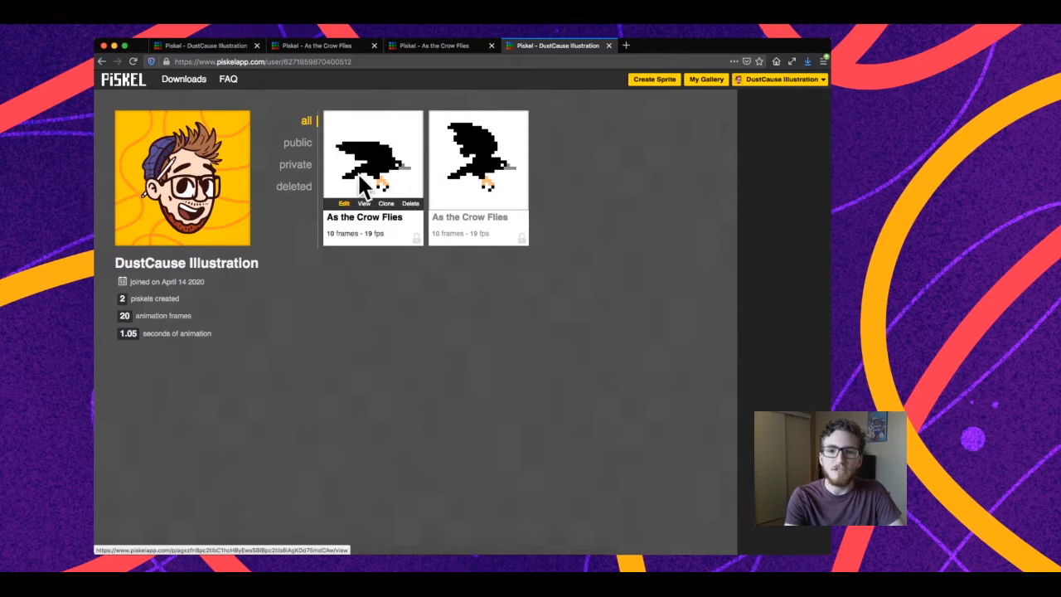
{"action": "left_click", "coordinate": [305, 48]}
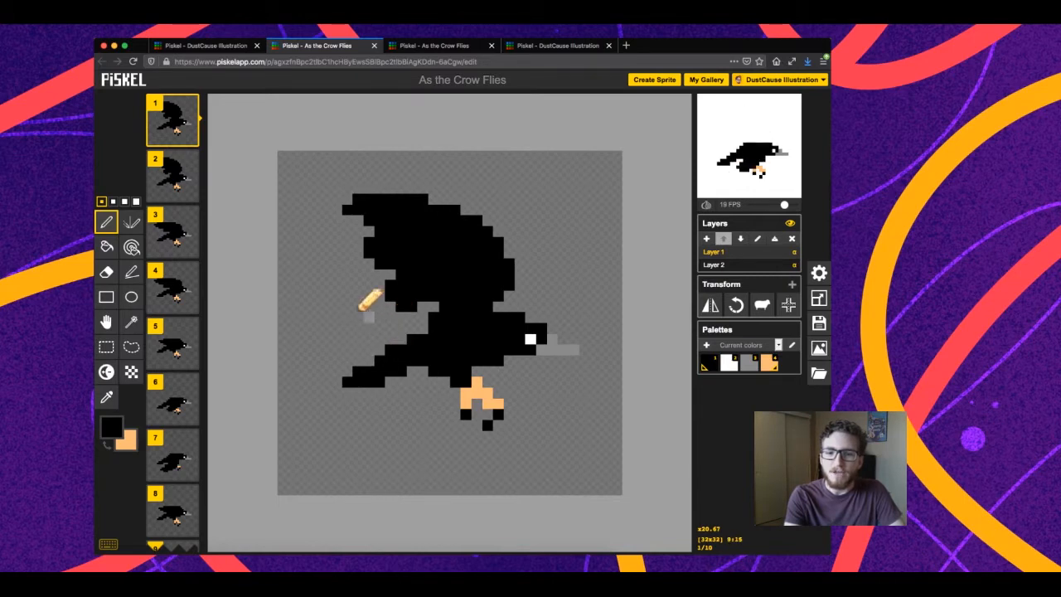
{"action": "left_click", "coordinate": [410, 46]}
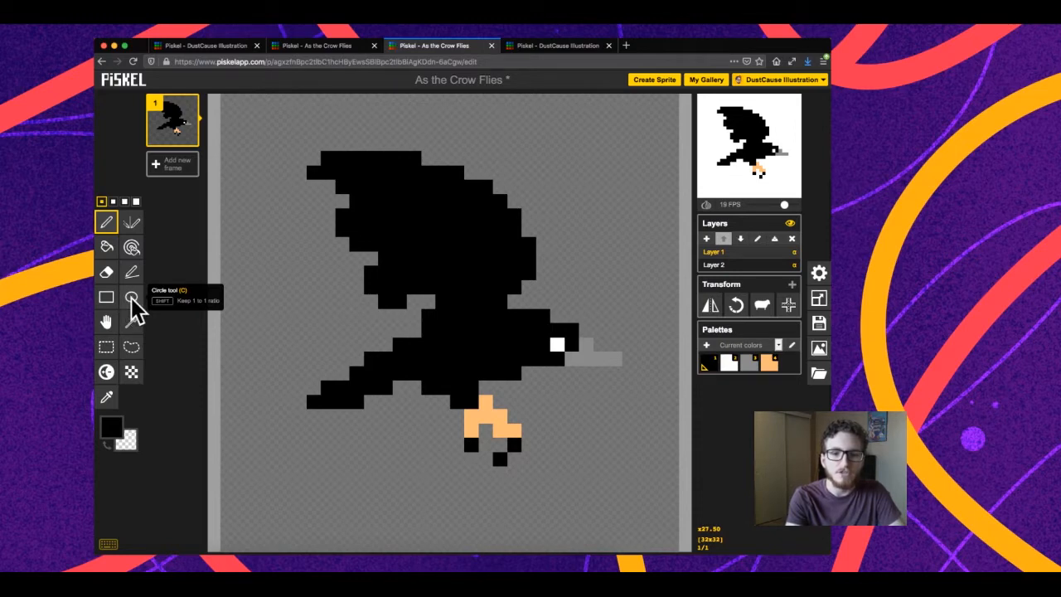
Step: Look through the hue range in the primary colour's picker
{"action": "left_click", "coordinate": [111, 428]}
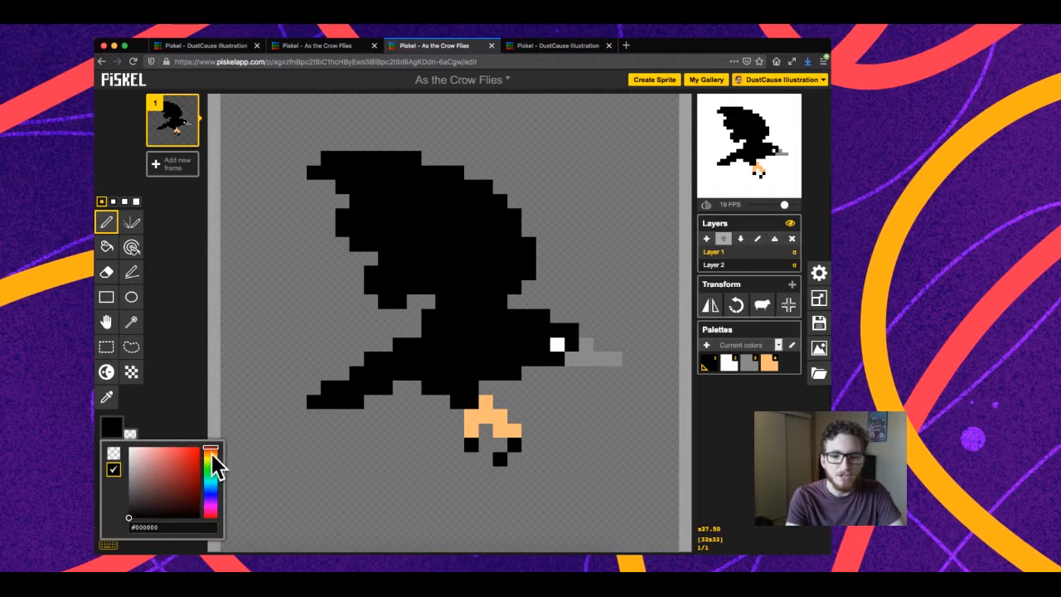
{"action": "left_click_drag", "start_coordinate": [212, 453], "coordinate": [221, 540]}
{"action": "left_click", "coordinate": [176, 390]}
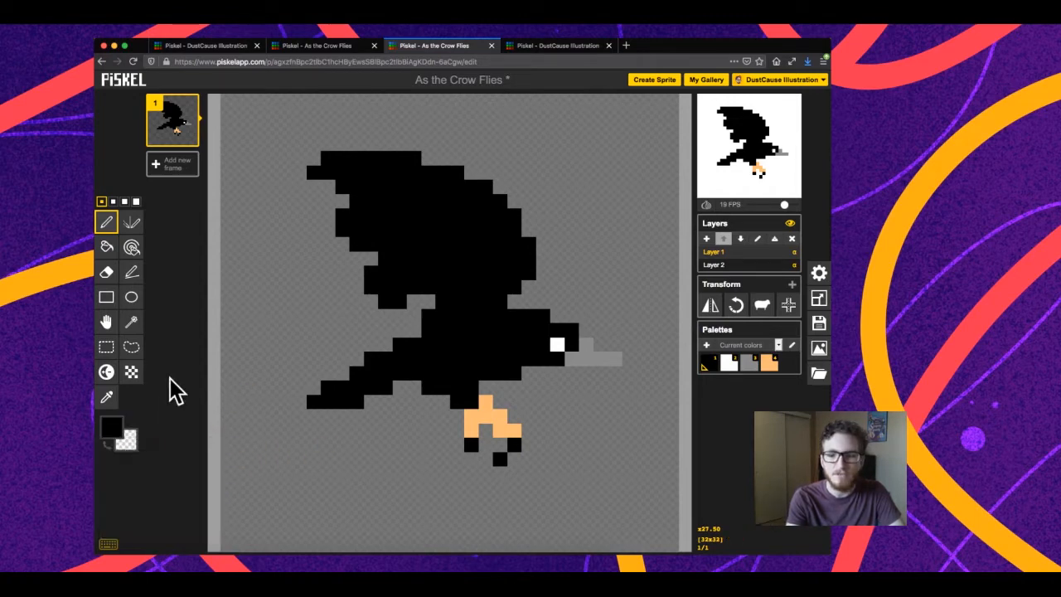
Step: Compare the contents of Layer 1 and Layer 2, ending with Layer 1 active
{"action": "left_click", "coordinate": [739, 266]}
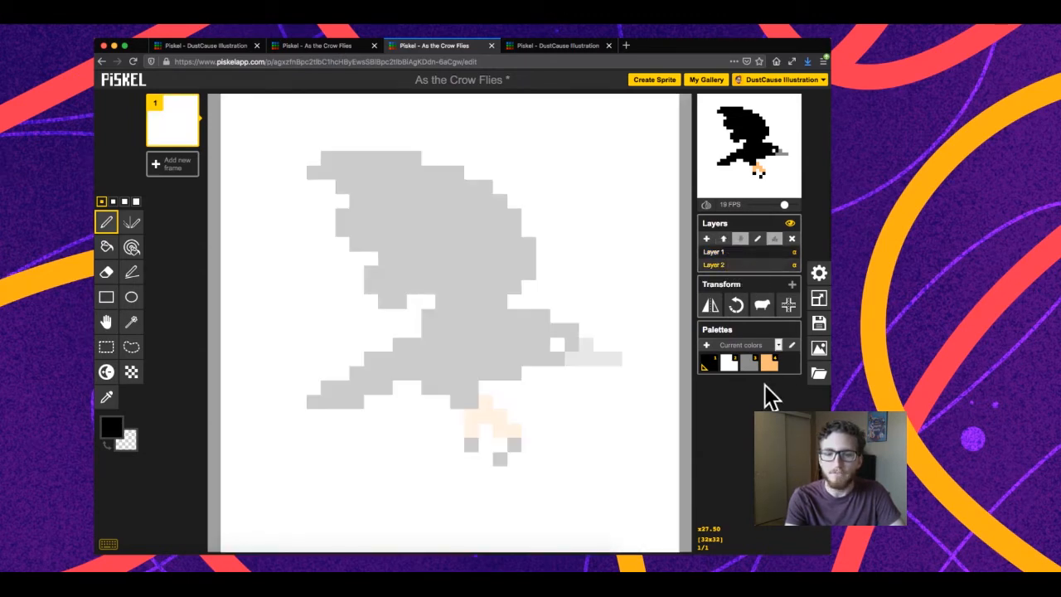
{"action": "left_click", "coordinate": [749, 251]}
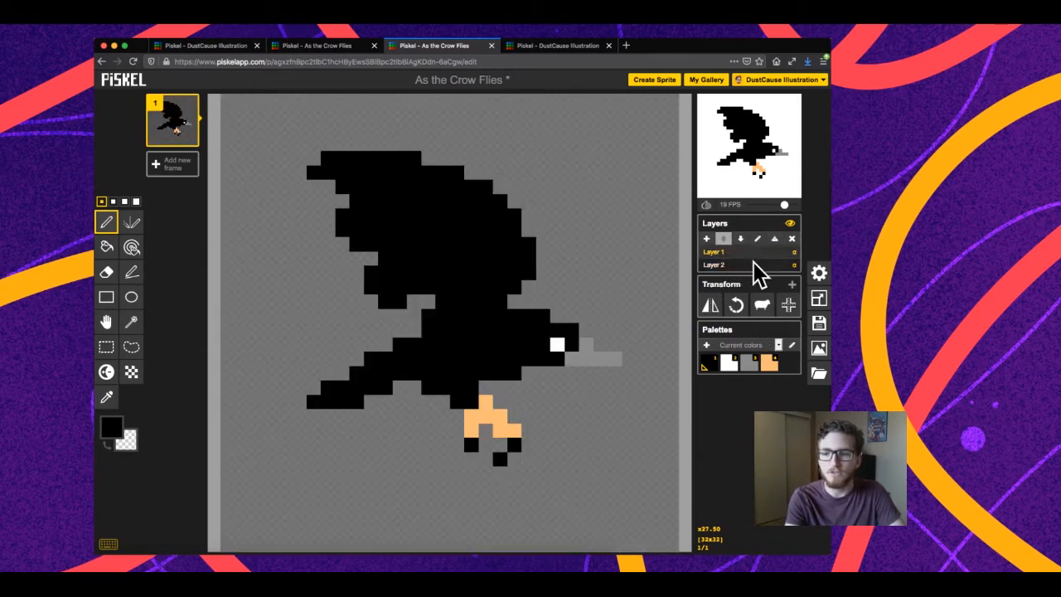
{"action": "left_click", "coordinate": [756, 265]}
{"action": "left_click", "coordinate": [745, 252]}
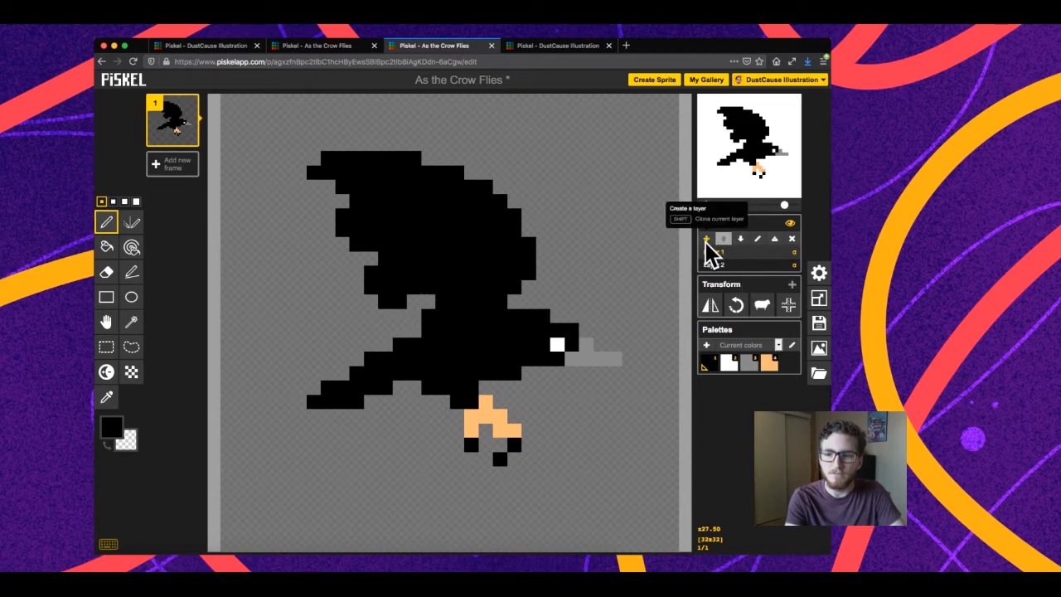
{"action": "left_click", "coordinate": [739, 265]}
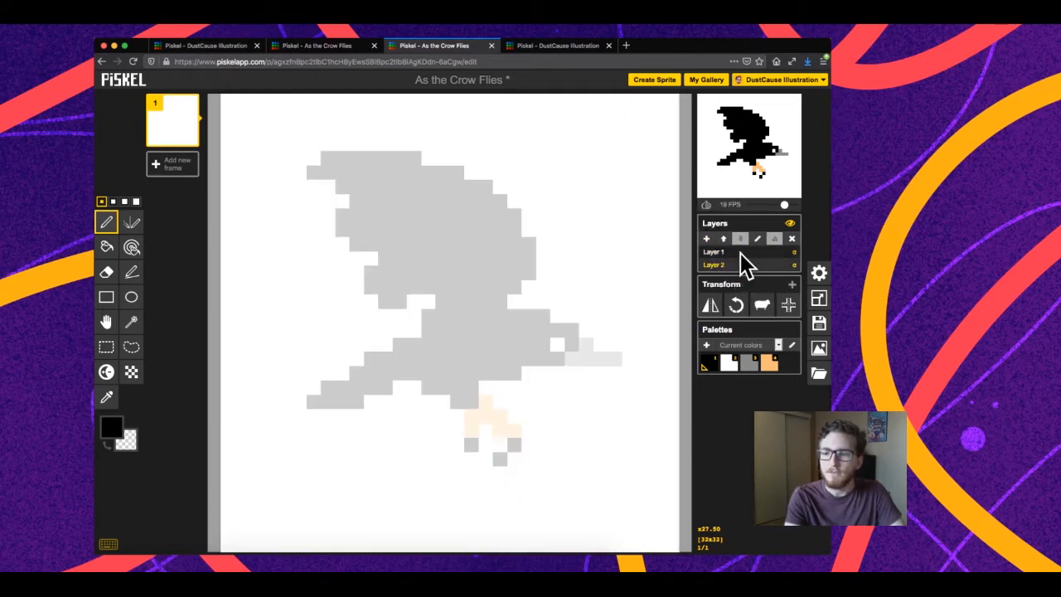
{"action": "left_click", "coordinate": [740, 252]}
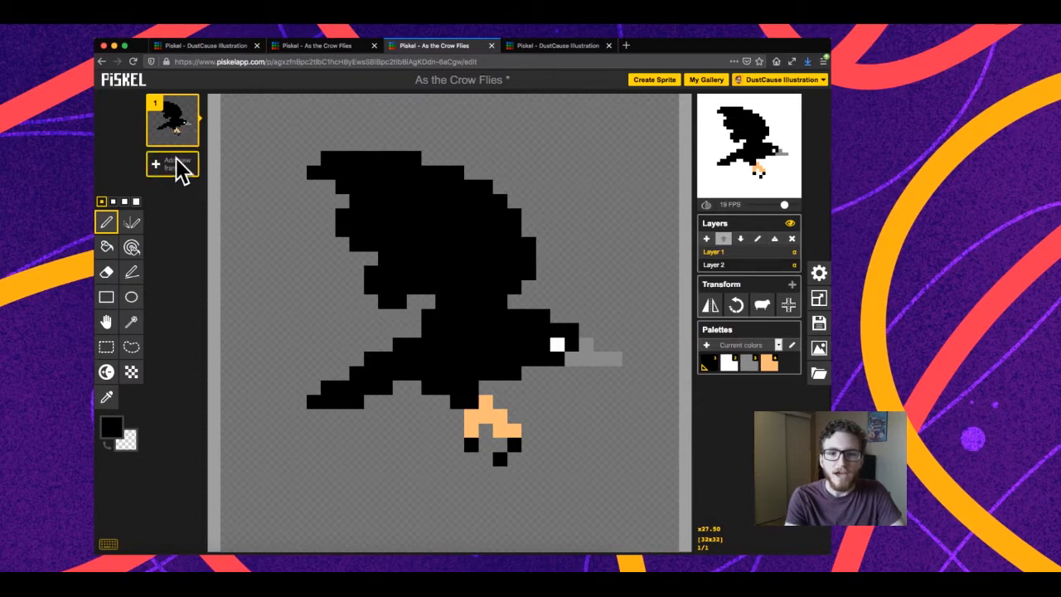
Step: Duplicate frame 1 of the crow, compare it with the copy, and make frame 2 the active frame
{"action": "mouse_move", "coordinate": [166, 146]}
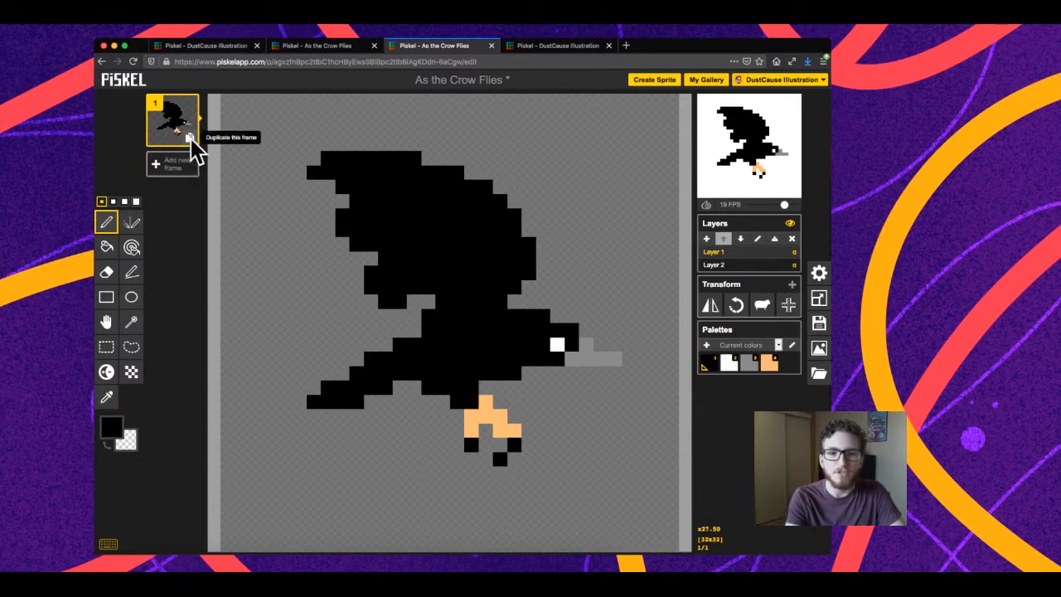
{"action": "left_click", "coordinate": [189, 138]}
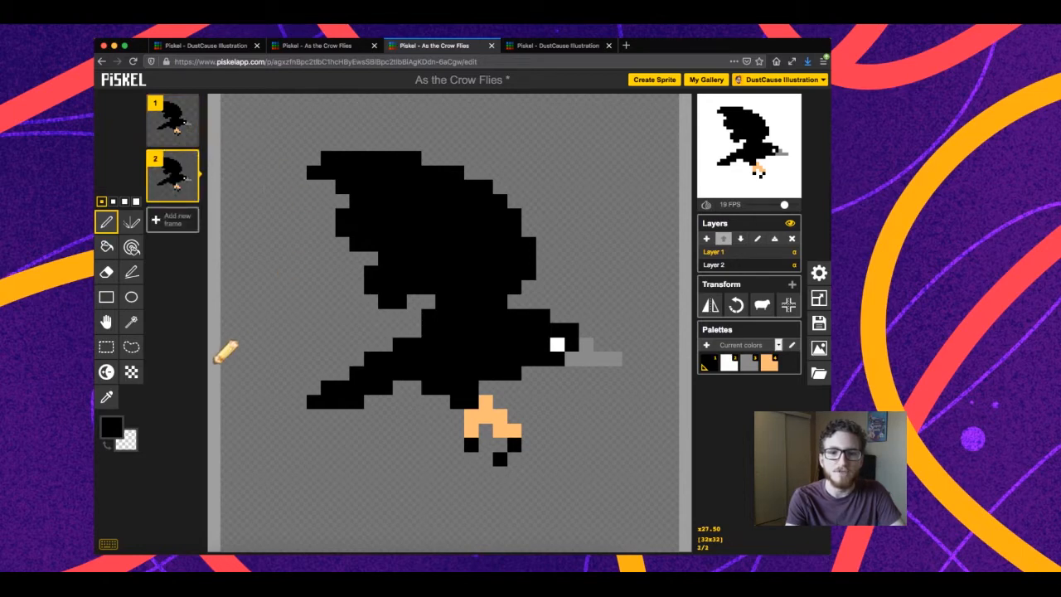
{"action": "left_click", "coordinate": [176, 132]}
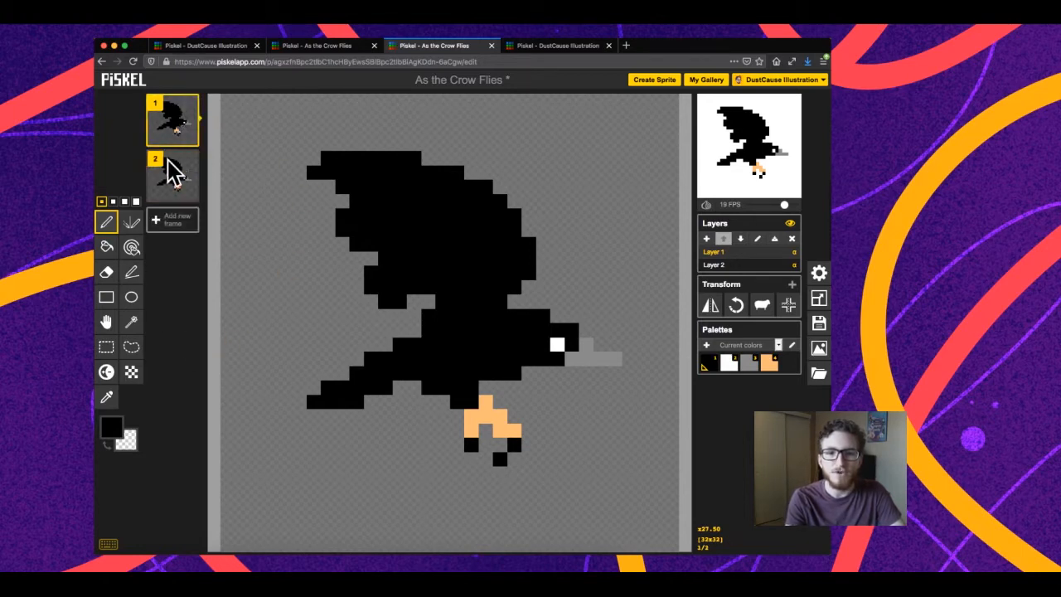
{"action": "left_click", "coordinate": [175, 170]}
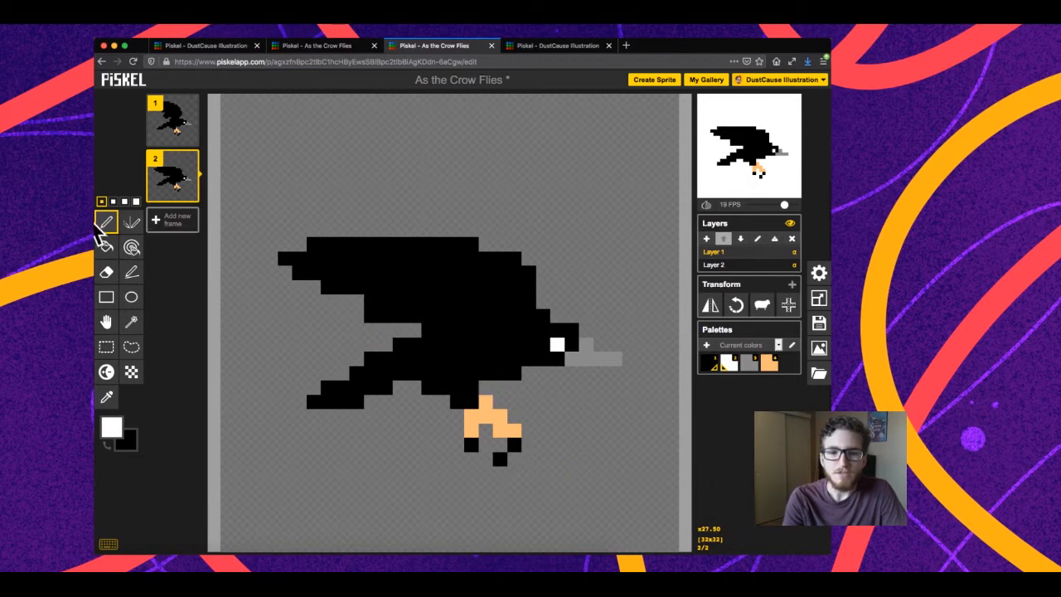
{"action": "mouse_move", "coordinate": [296, 187]}
{"action": "left_mouse_down"}
{"action": "mouse_move", "coordinate": [416, 187]}
{"action": "mouse_move", "coordinate": [448, 172]}
{"action": "left_mouse_up"}
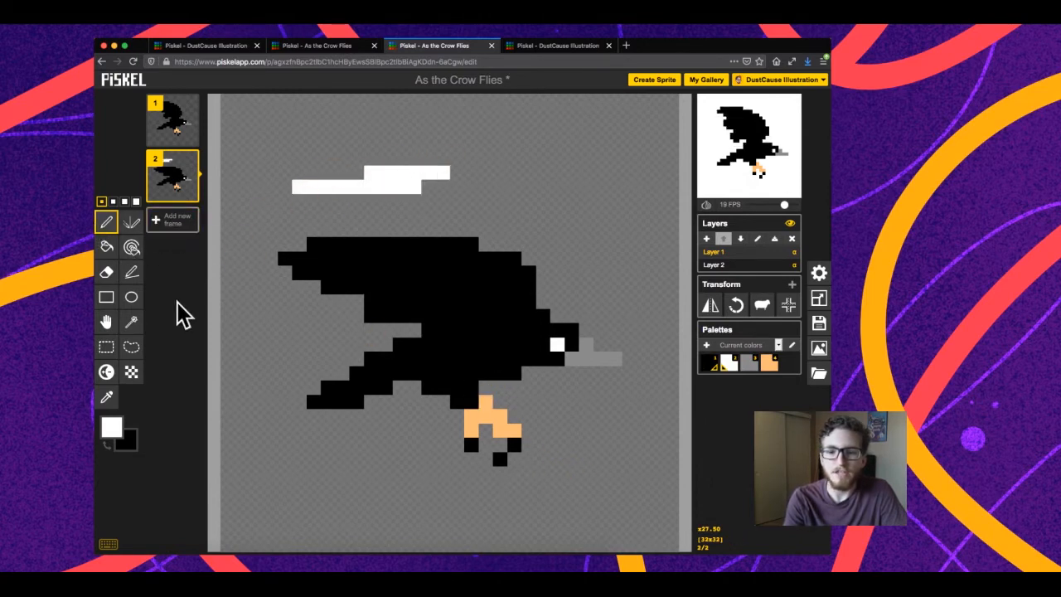
{"action": "key", "text": "ctrl+z"}
{"action": "key", "text": "ctrl+z"}
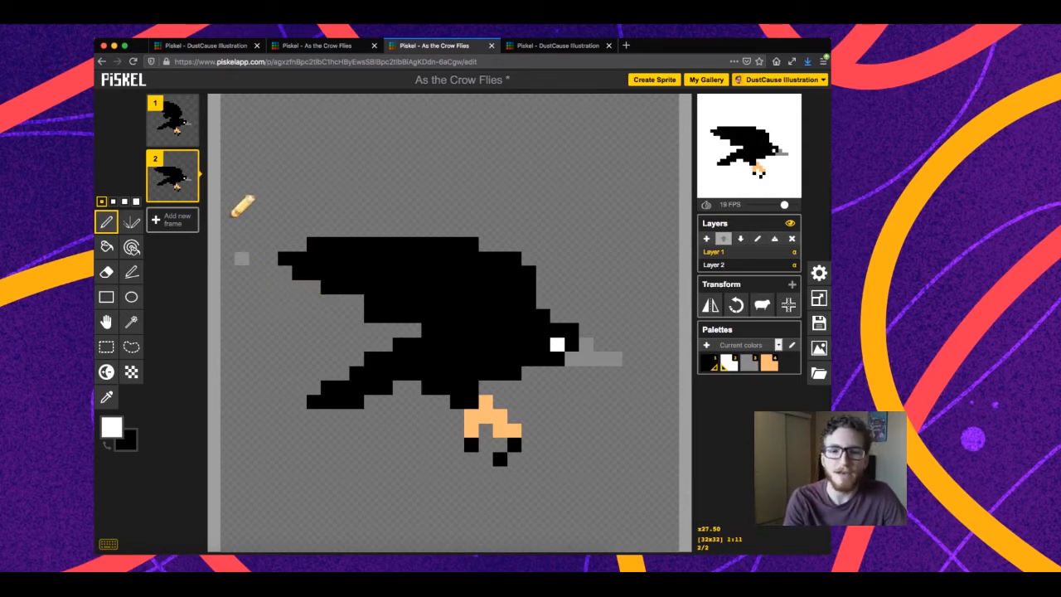
Step: Compare the wing positions in frames 1 and 2 and set the animation preview speed to 4 FPS
{"action": "left_click", "coordinate": [176, 132]}
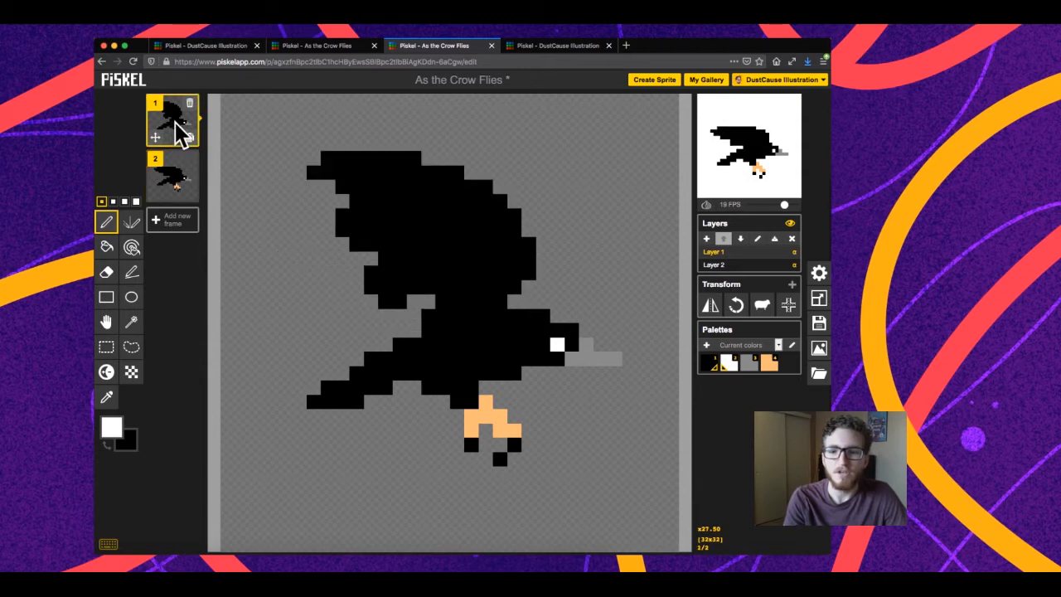
{"action": "left_click", "coordinate": [174, 191]}
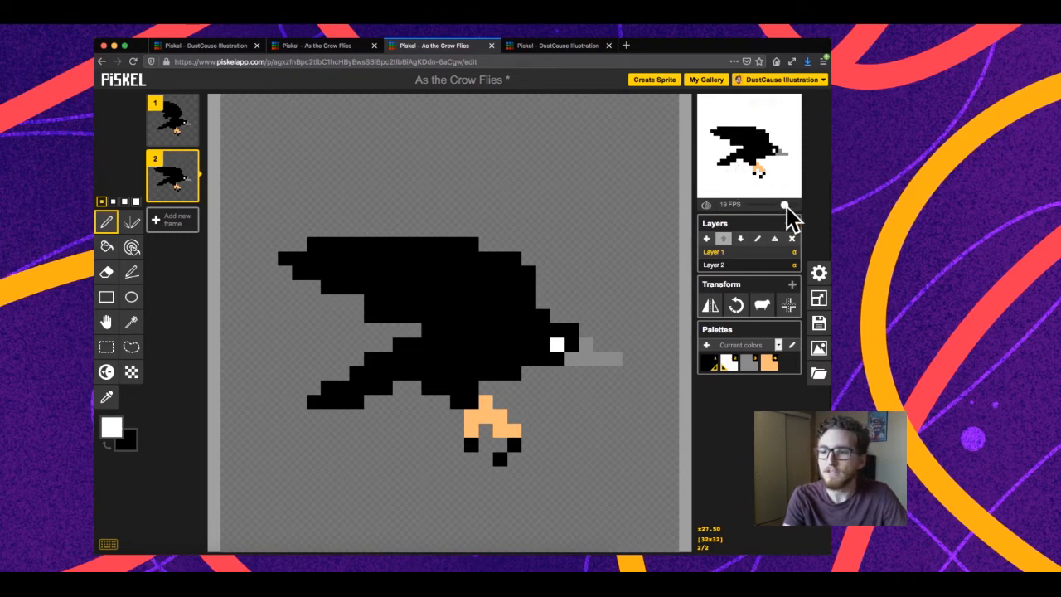
{"action": "left_click_drag", "start_coordinate": [784, 207], "coordinate": [756, 206]}
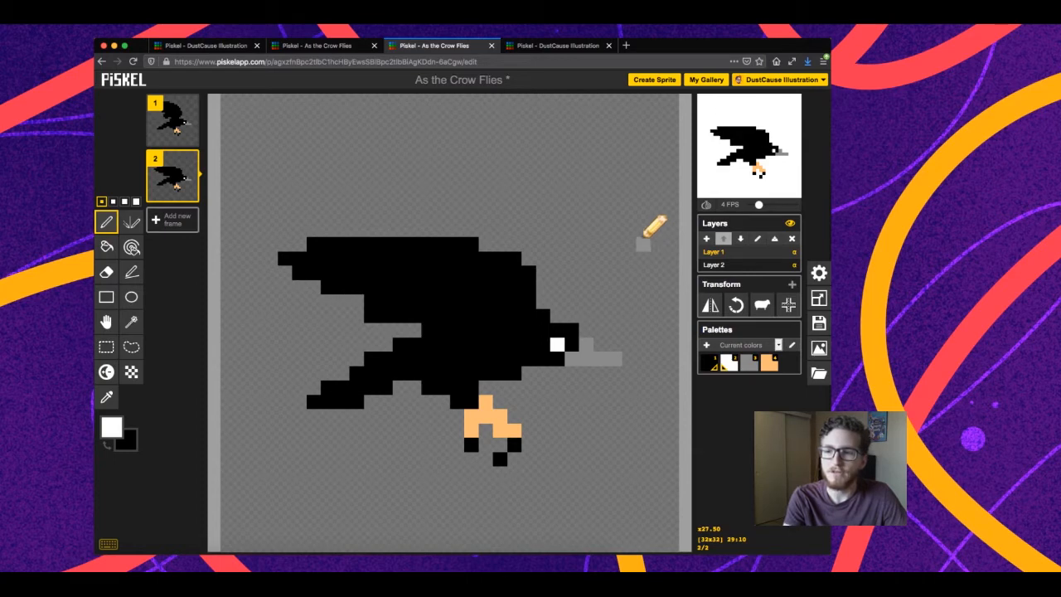
{"action": "mouse_move", "coordinate": [774, 170]}
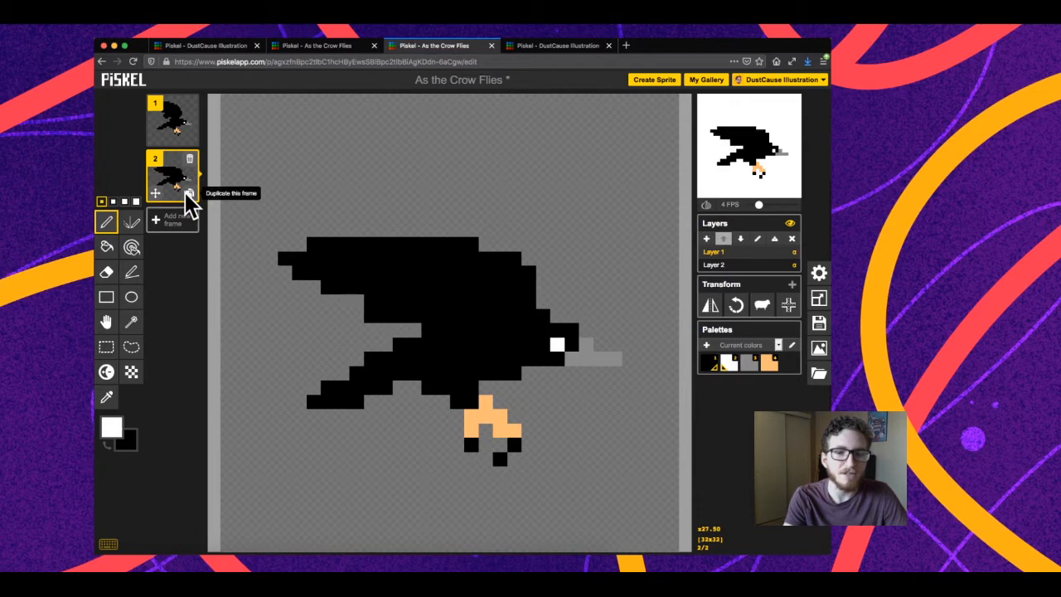
Step: Duplicate frame 2 and erase the upper edge of the crow's wing in the new frame 3
{"action": "left_click", "coordinate": [189, 193]}
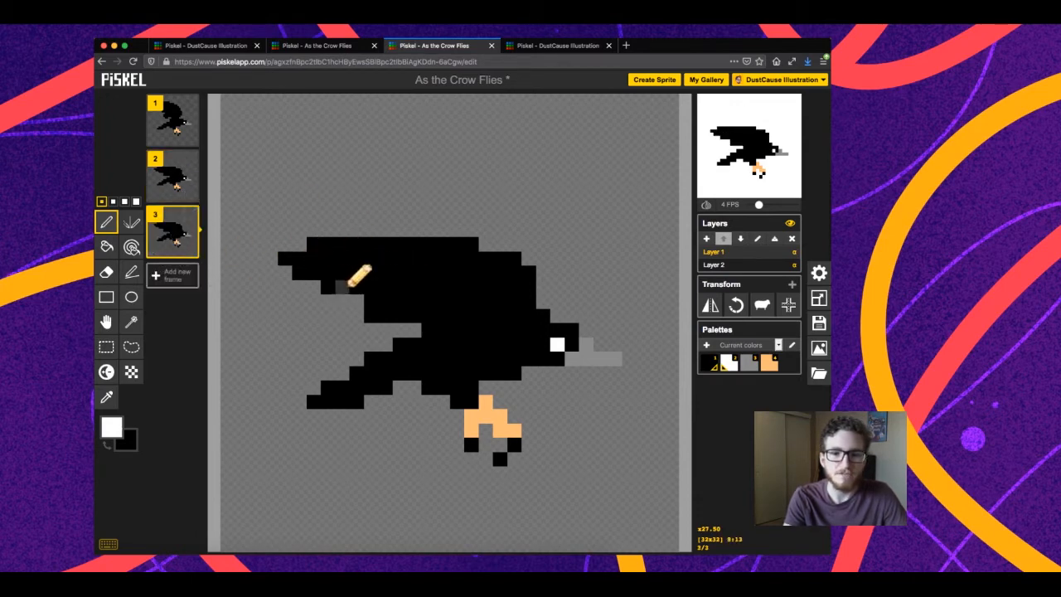
{"action": "left_click", "coordinate": [108, 272]}
{"action": "mouse_move", "coordinate": [360, 246]}
{"action": "left_mouse_down"}
{"action": "mouse_move", "coordinate": [298, 247]}
{"action": "mouse_move", "coordinate": [509, 253]}
{"action": "mouse_move", "coordinate": [280, 248]}
{"action": "left_mouse_up"}
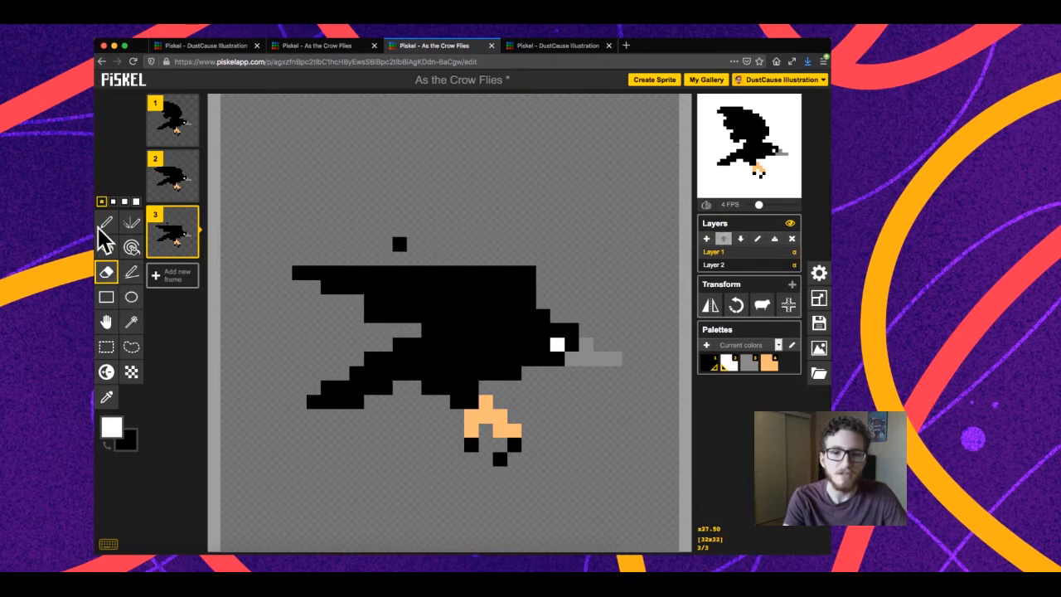
Step: Redraw the crow's wing tip and upper edge in frame 3 with the Pen tool, swapping the primary colour from white to black
{"action": "left_click", "coordinate": [106, 222]}
{"action": "mouse_move", "coordinate": [315, 287]}
{"action": "left_mouse_down"}
{"action": "mouse_move", "coordinate": [280, 289]}
{"action": "mouse_move", "coordinate": [285, 265]}
{"action": "mouse_move", "coordinate": [443, 272]}
{"action": "left_mouse_up"}
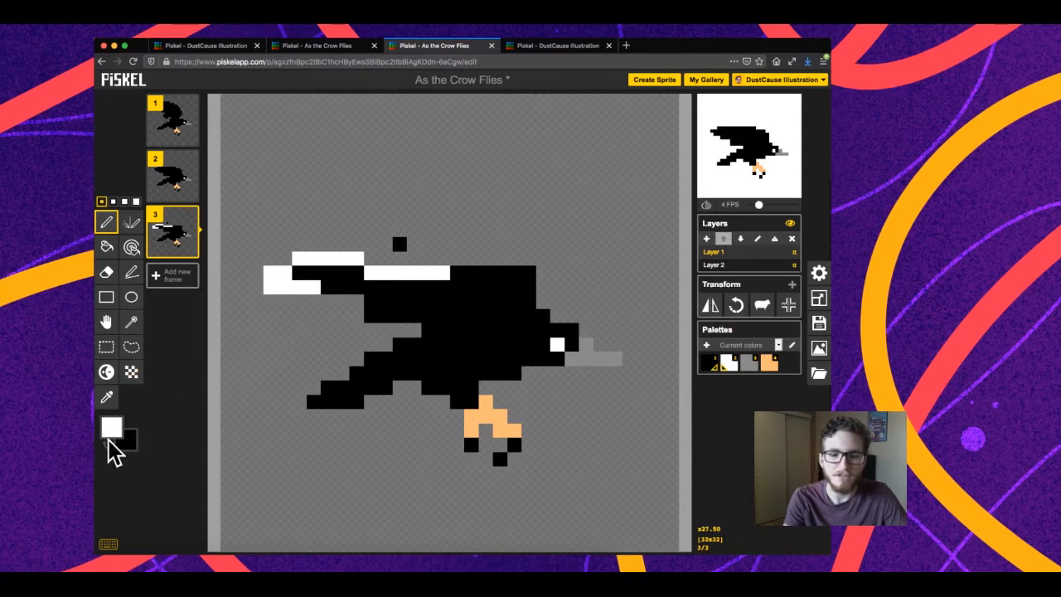
{"action": "left_click", "coordinate": [107, 447]}
{"action": "mouse_move", "coordinate": [330, 286]}
{"action": "left_mouse_down"}
{"action": "mouse_move", "coordinate": [276, 272]}
{"action": "mouse_move", "coordinate": [254, 287]}
{"action": "left_mouse_up"}
{"action": "left_click_drag", "start_coordinate": [297, 257], "coordinate": [468, 263]}
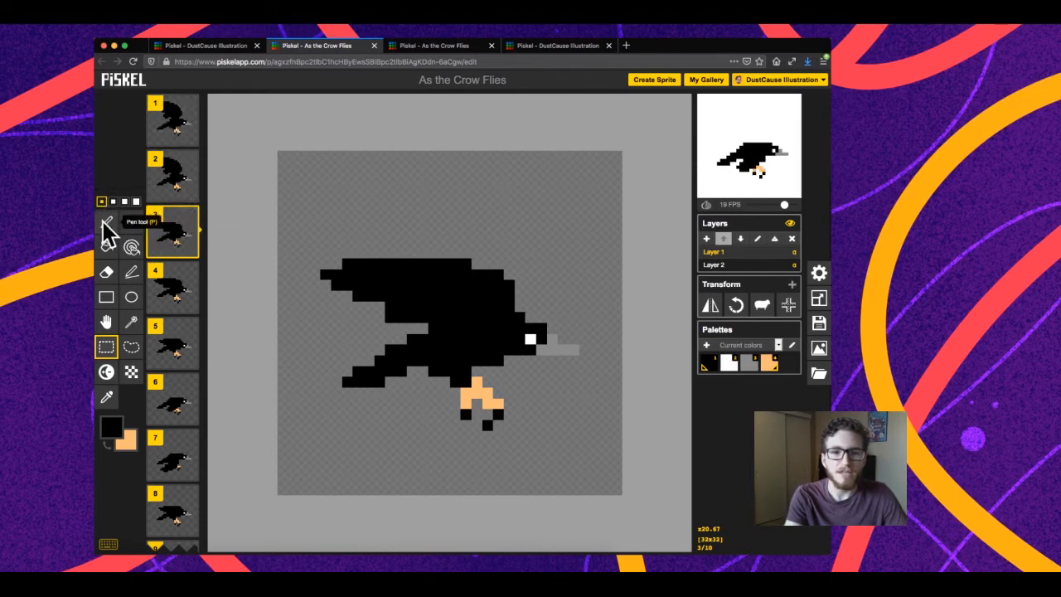
Step: Compare the crow's wing pose in frames 1 and 2 by switching back and forth between them
{"action": "left_click", "coordinate": [178, 128]}
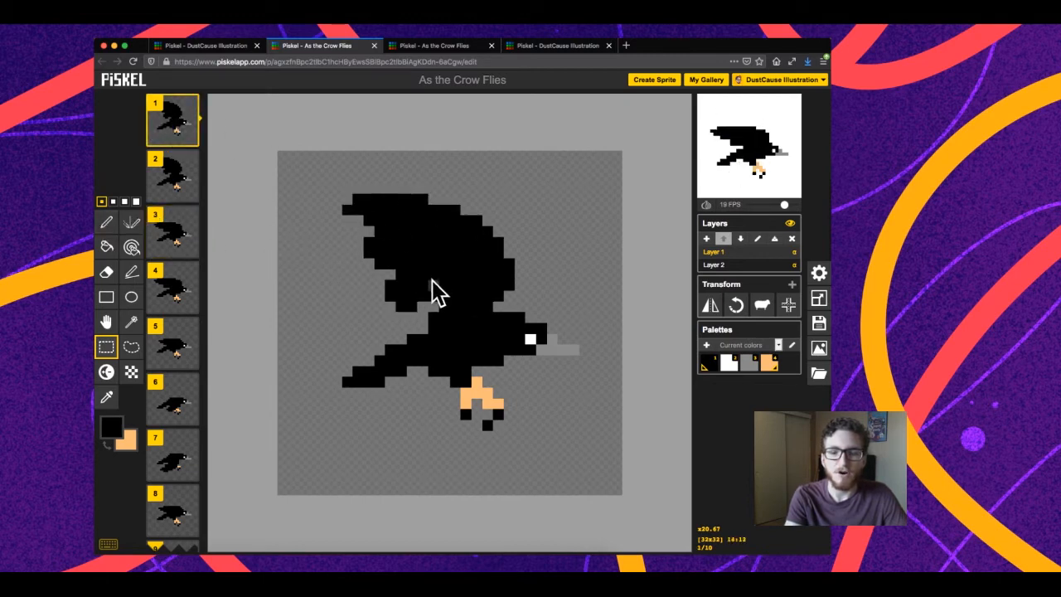
{"action": "left_click", "coordinate": [175, 188]}
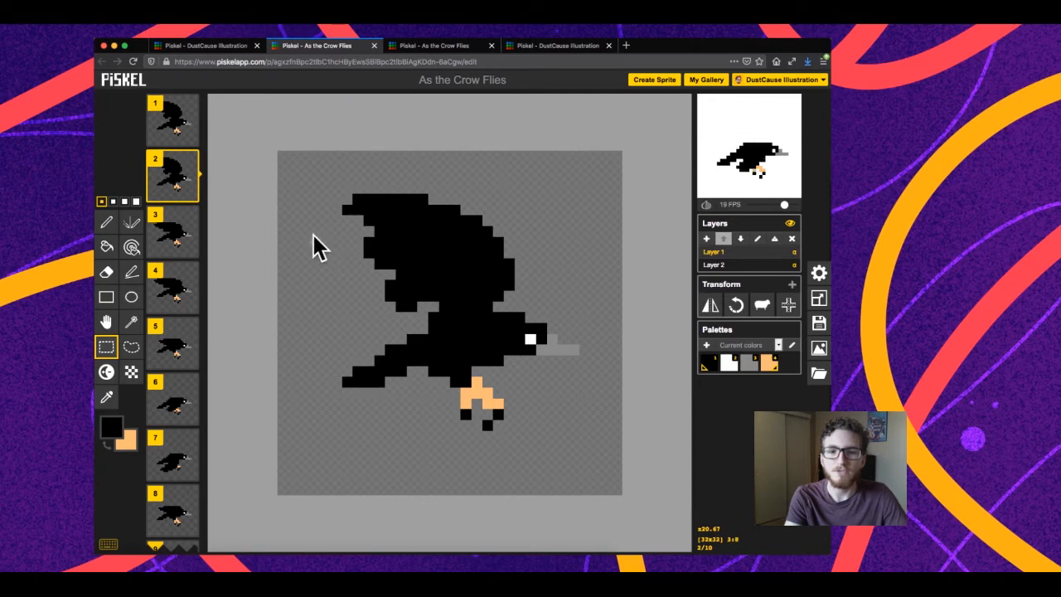
{"action": "left_click", "coordinate": [171, 126]}
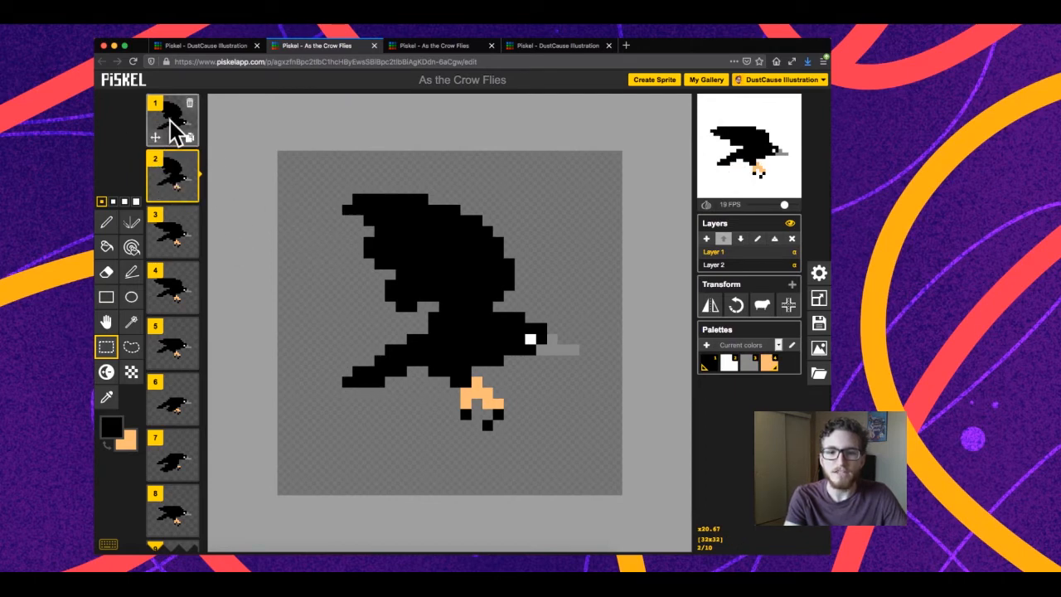
{"action": "left_click", "coordinate": [171, 161]}
{"action": "left_click", "coordinate": [168, 125]}
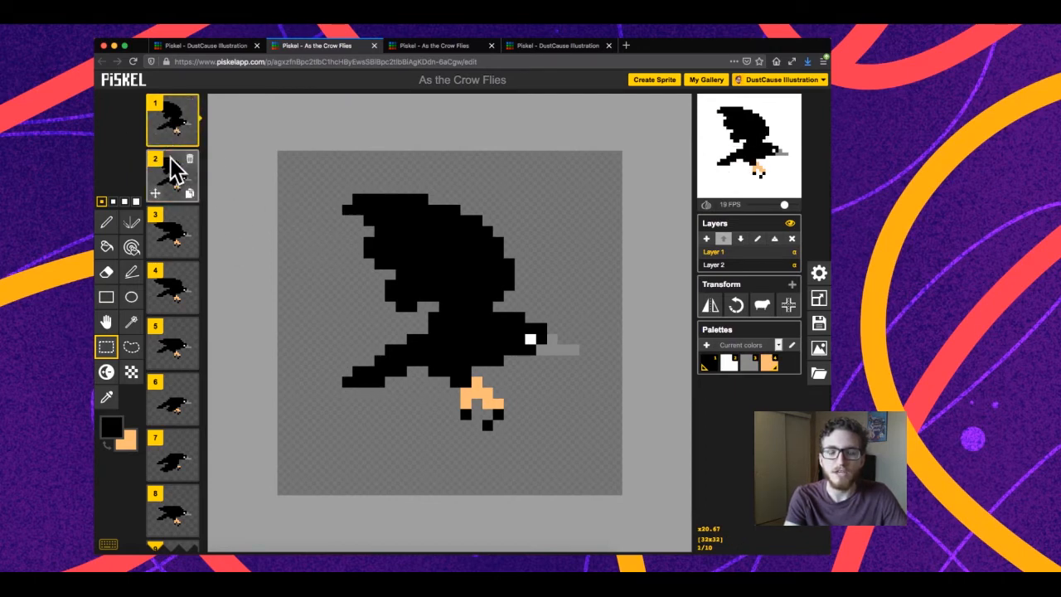
{"action": "left_click", "coordinate": [171, 160]}
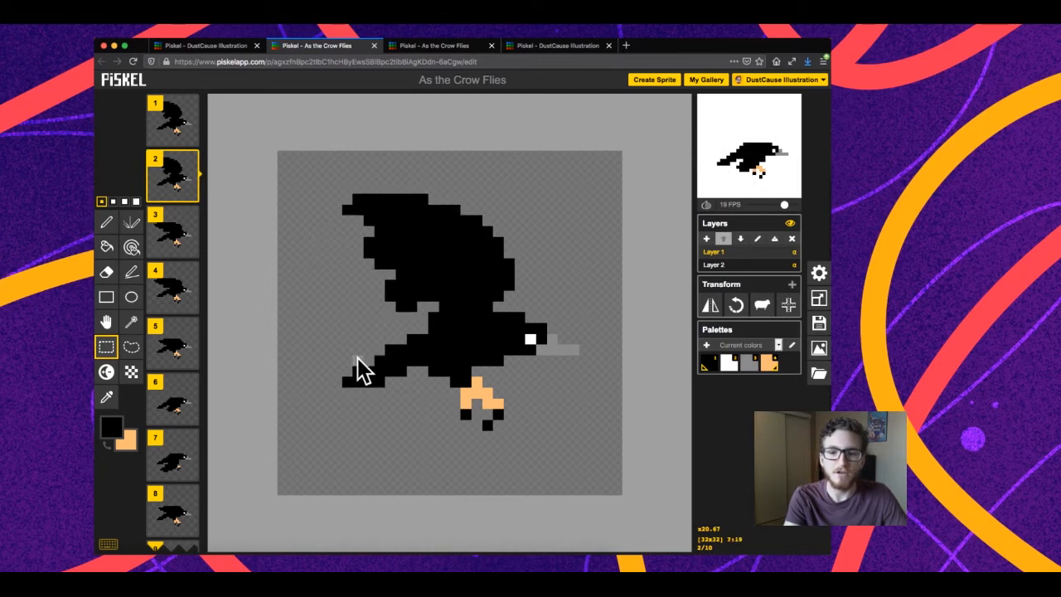
Step: Examine the crow's downward wing stroke frame by frame from frame 3 through frame 7
{"action": "left_click", "coordinate": [156, 229]}
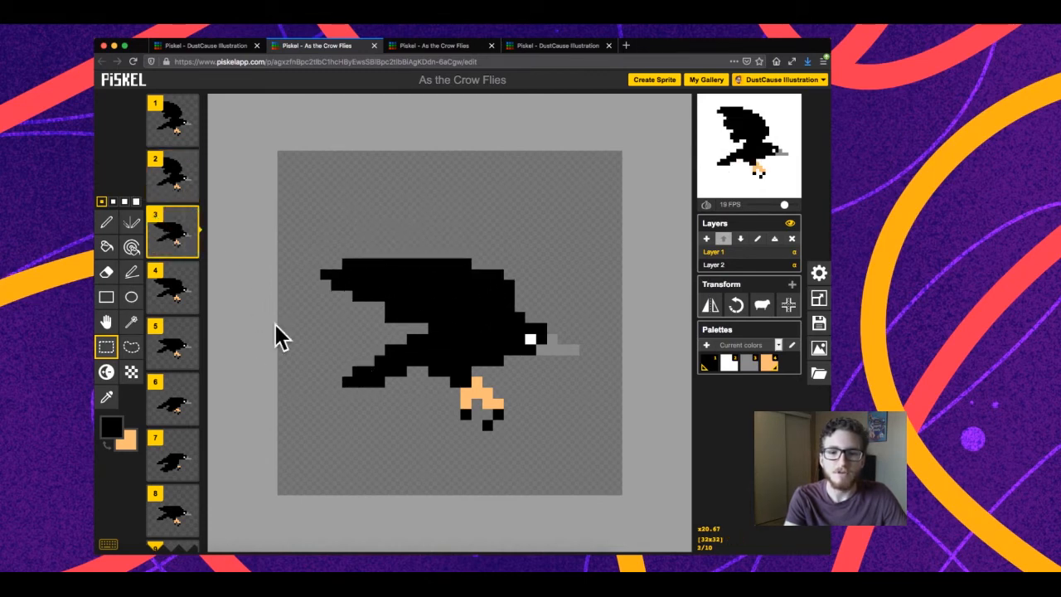
{"action": "left_click", "coordinate": [184, 291]}
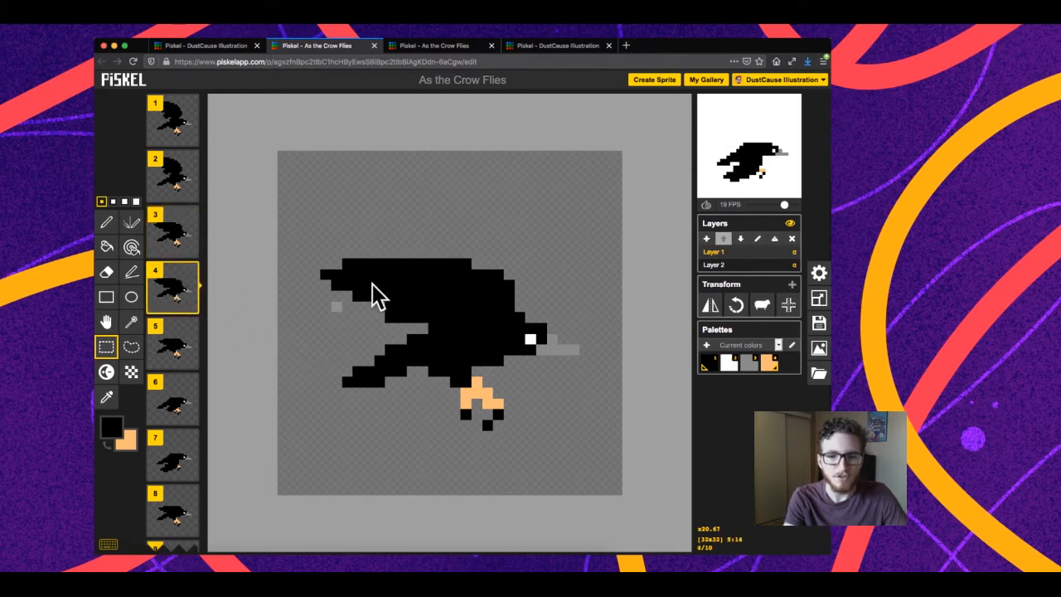
{"action": "left_click", "coordinate": [183, 354]}
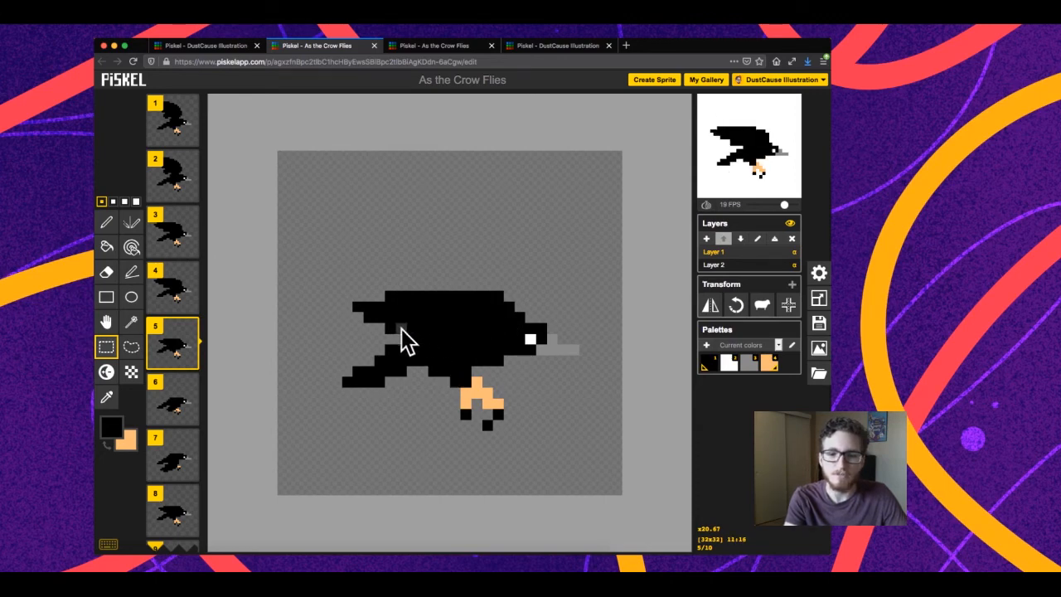
{"action": "left_click", "coordinate": [175, 388]}
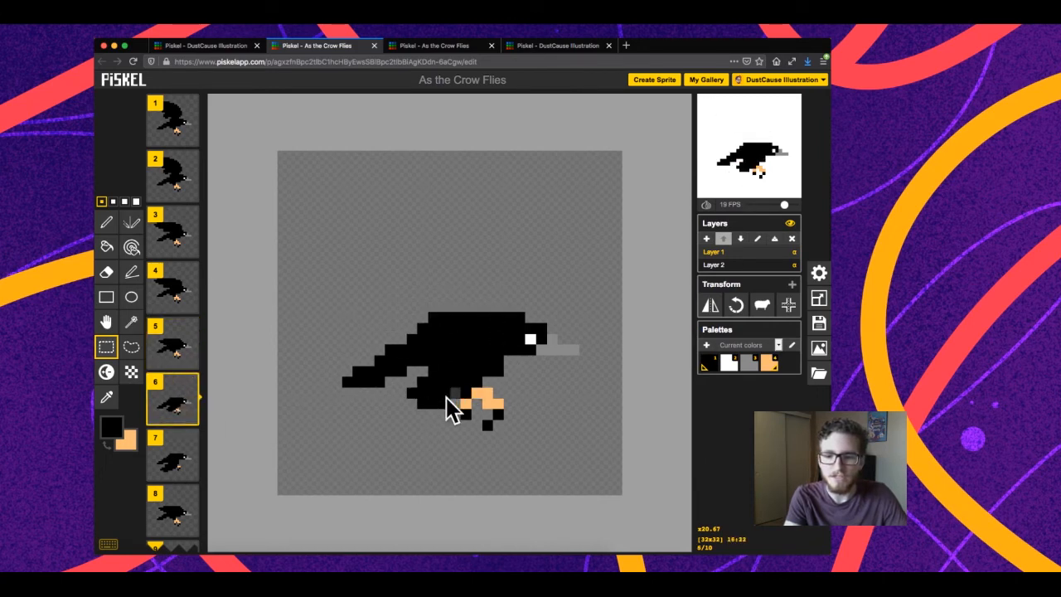
{"action": "scroll", "coordinate": [171, 462], "scroll_direction": "down", "scroll_amount": 2}
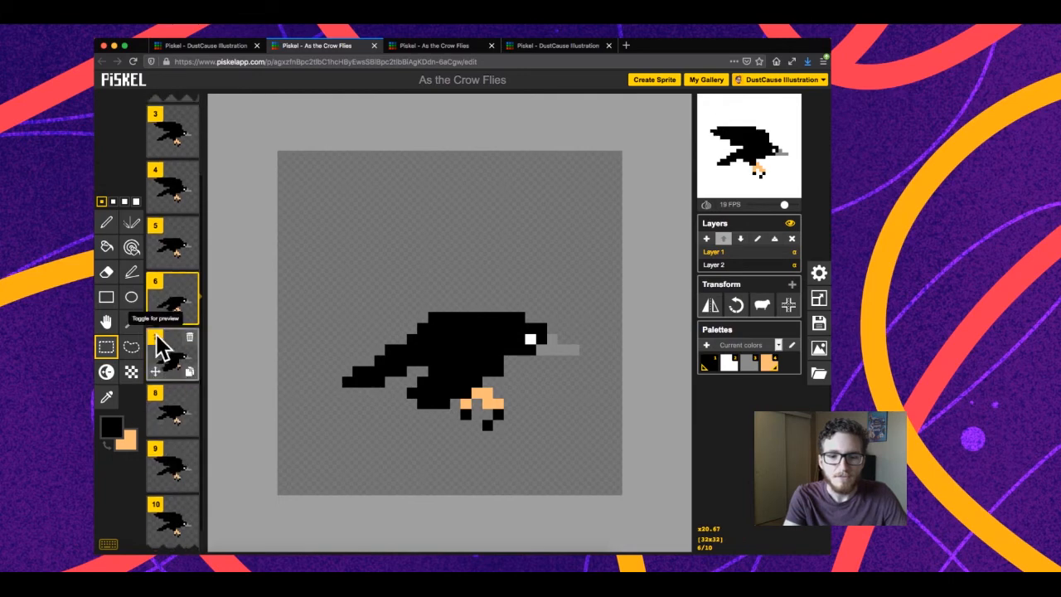
{"action": "left_click", "coordinate": [174, 362]}
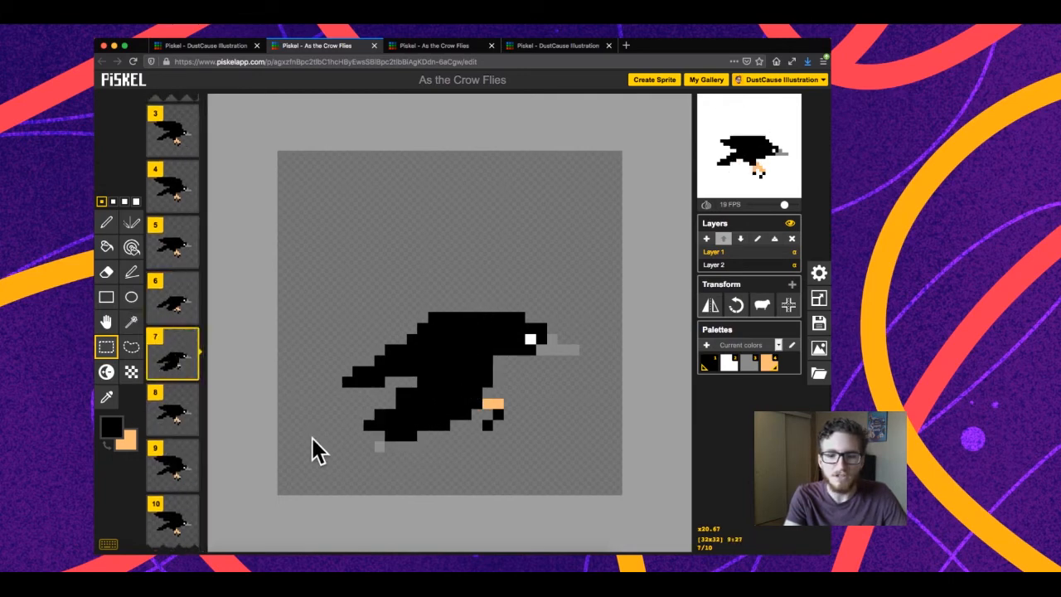
Step: Review the rising wing in frames 8 and 9 and delete frame 10 from the animation
{"action": "scroll", "coordinate": [170, 415], "scroll_direction": "down", "scroll_amount": 1}
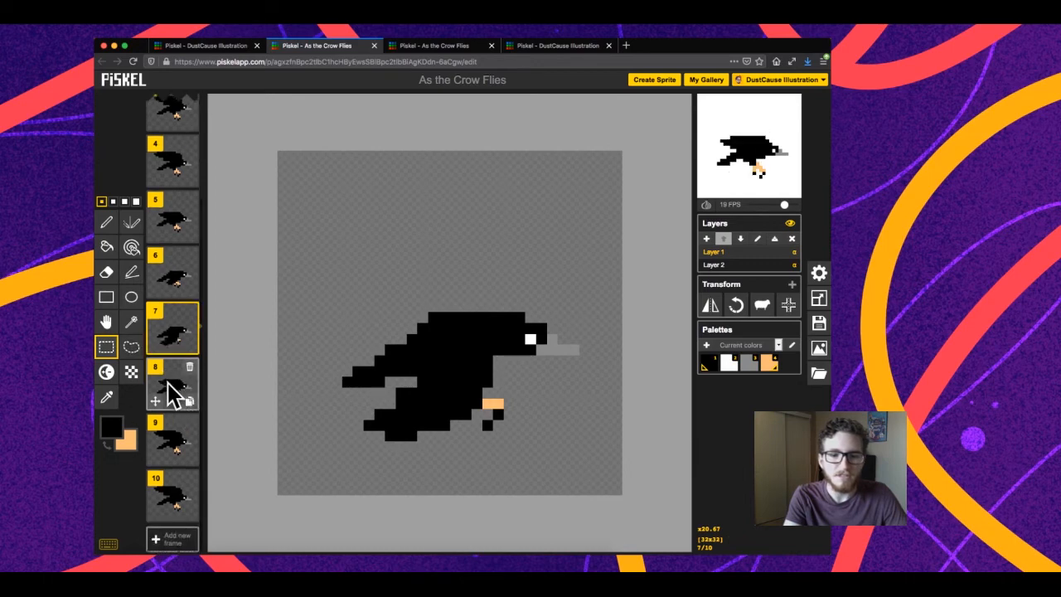
{"action": "scroll", "coordinate": [171, 415], "scroll_direction": "up", "scroll_amount": 1}
{"action": "left_click", "coordinate": [173, 445]}
{"action": "left_click", "coordinate": [181, 497]}
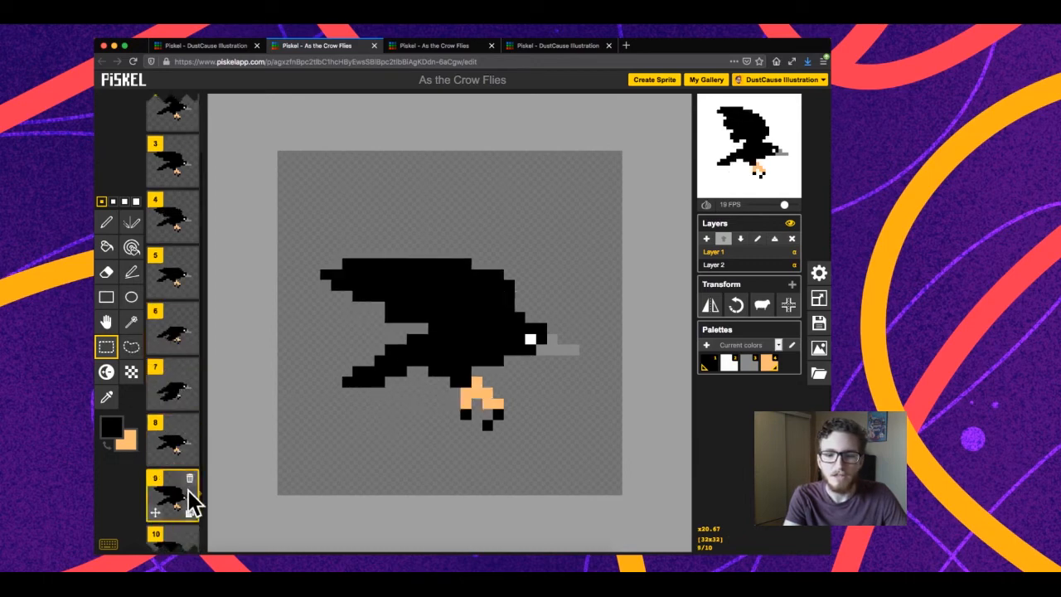
{"action": "scroll", "coordinate": [178, 494], "scroll_direction": "down", "scroll_amount": 1}
{"action": "left_click", "coordinate": [185, 493]}
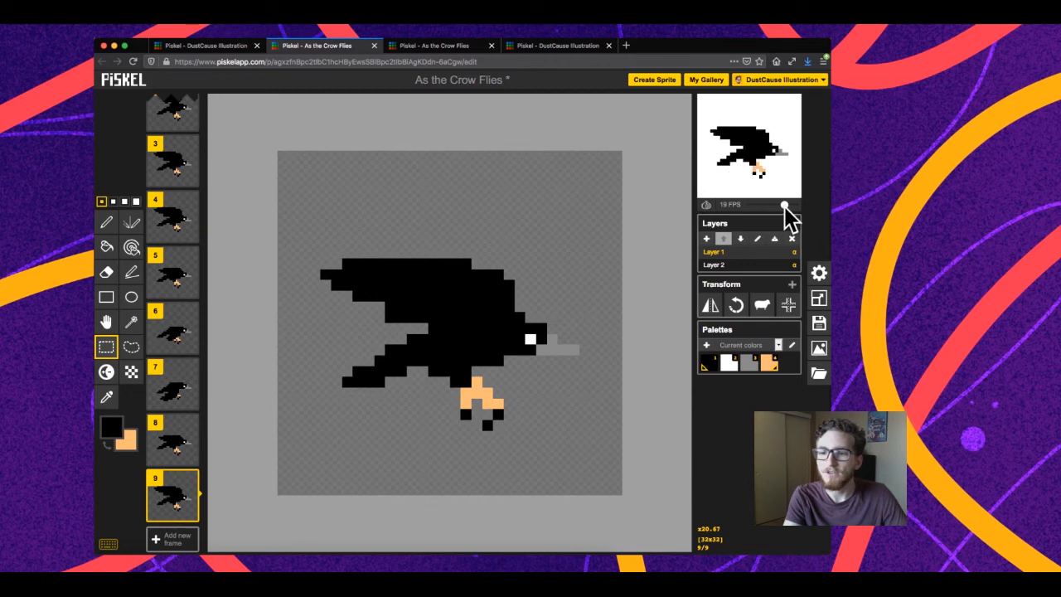
Step: Try the animation preview at 4 FPS and 23 FPS, and set its speed to 18 FPS
{"action": "left_click_drag", "start_coordinate": [784, 207], "coordinate": [761, 207]}
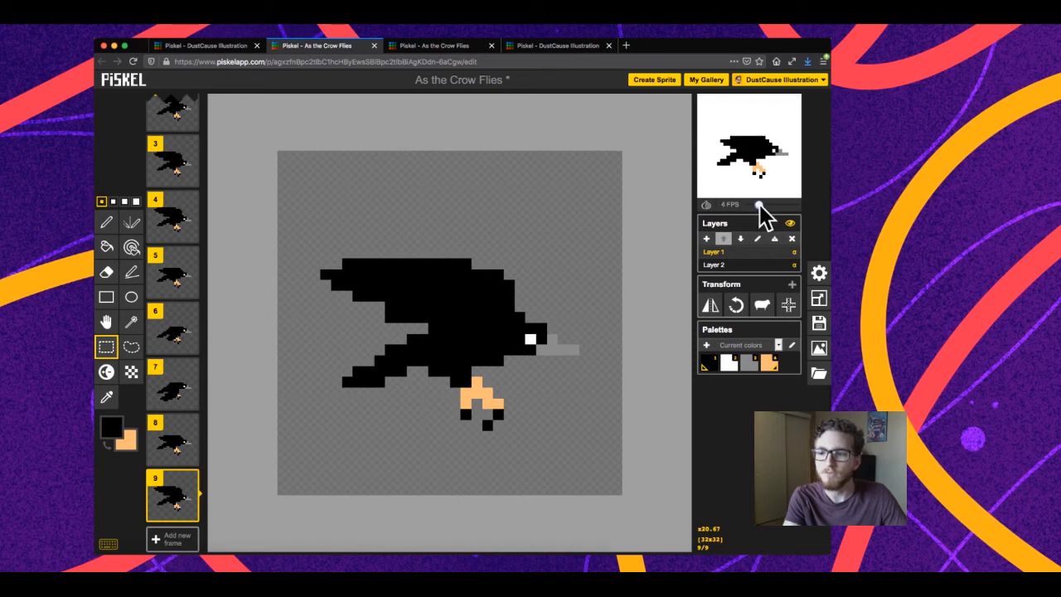
{"action": "left_click_drag", "start_coordinate": [759, 206], "coordinate": [806, 208]}
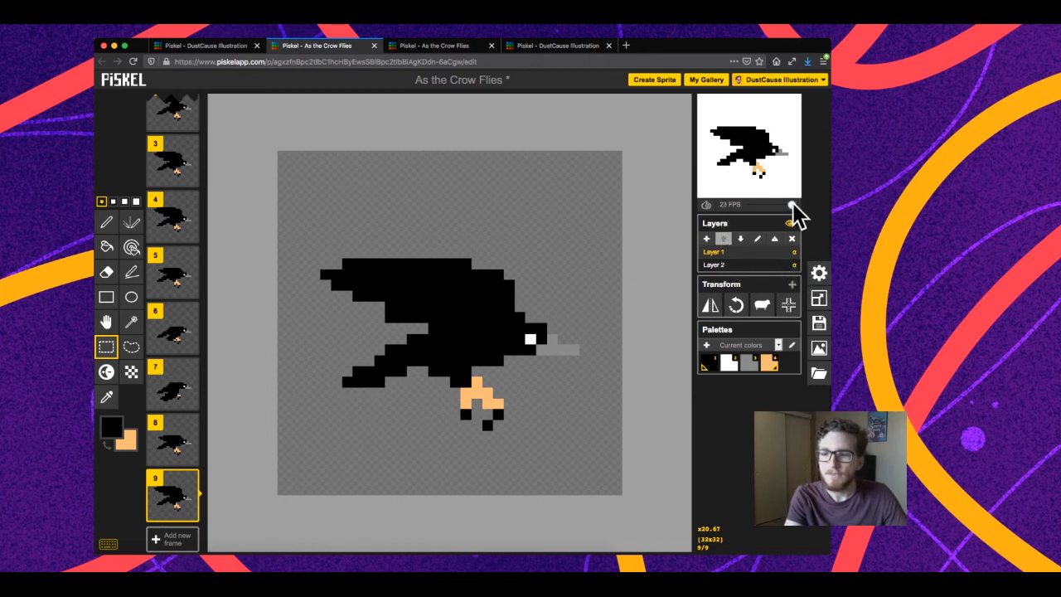
{"action": "left_click_drag", "start_coordinate": [792, 203], "coordinate": [783, 204]}
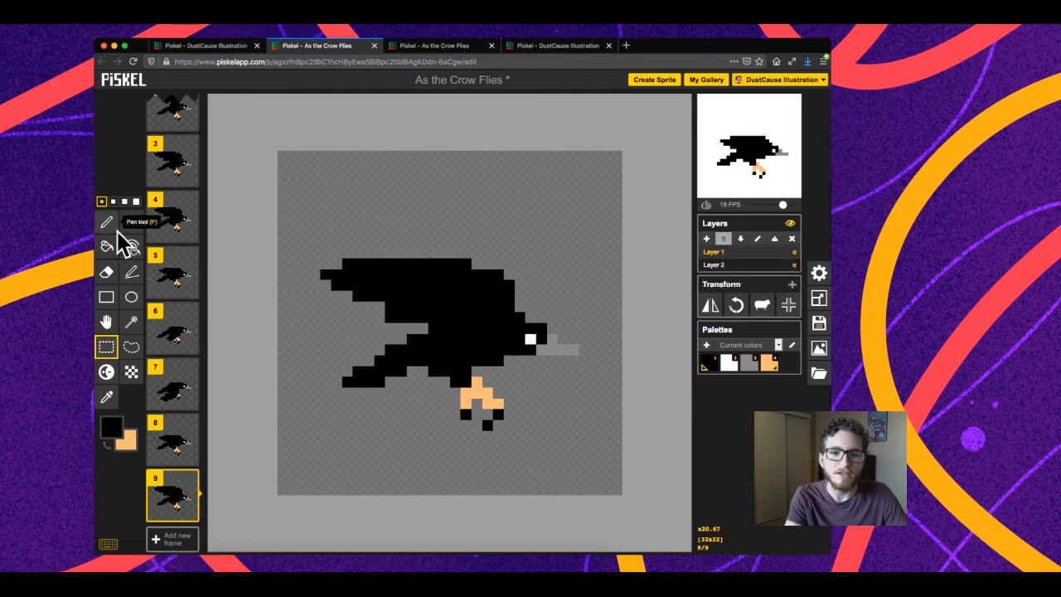
{"action": "scroll", "coordinate": [163, 210], "scroll_direction": "up", "scroll_amount": 2}
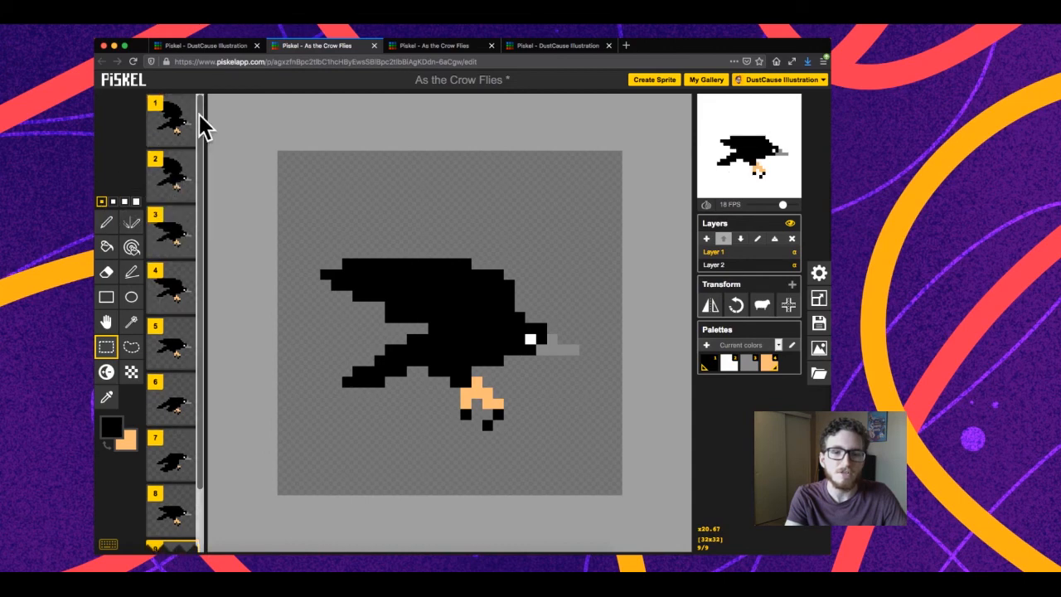